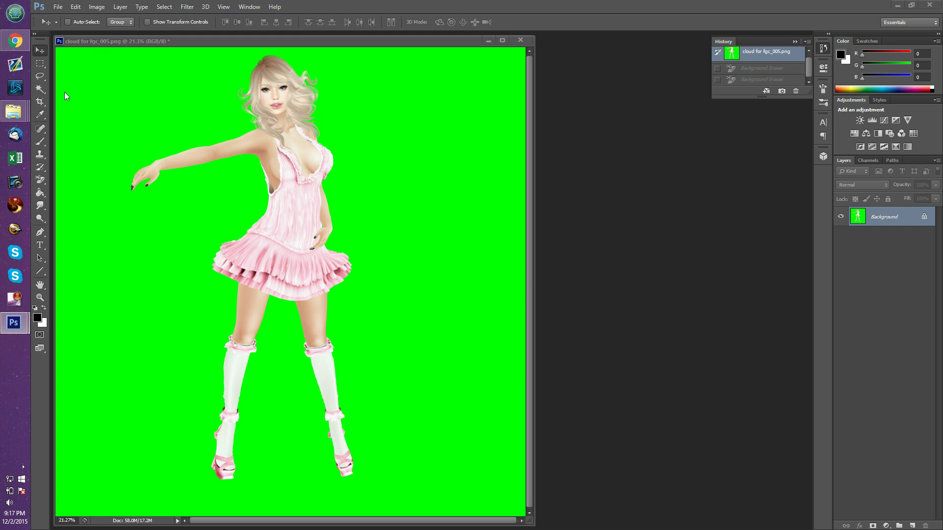
- Pick the Background Eraser Tool from the toolbox's eraser flyout
{"action": "left_click", "coordinate": [41, 180]}
{"action": "left_click", "coordinate": [63, 179]}
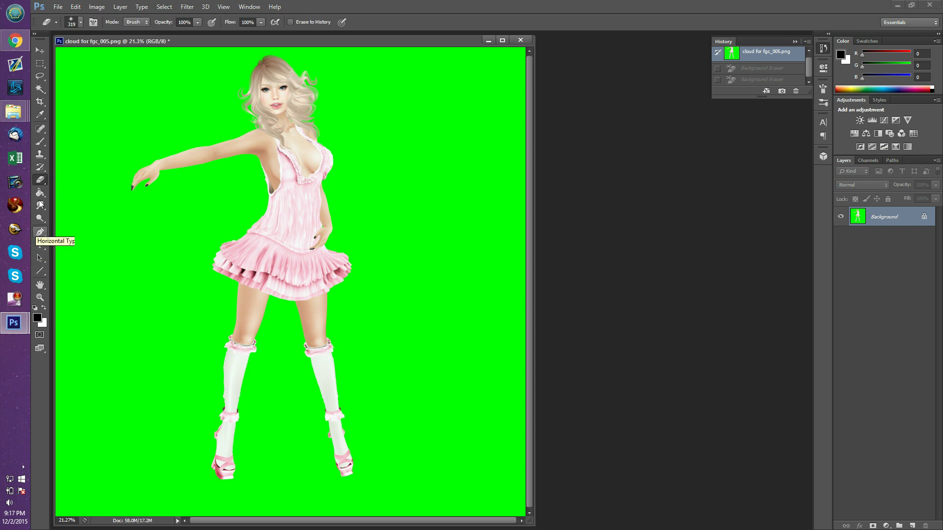
{"action": "left_click", "coordinate": [41, 183]}
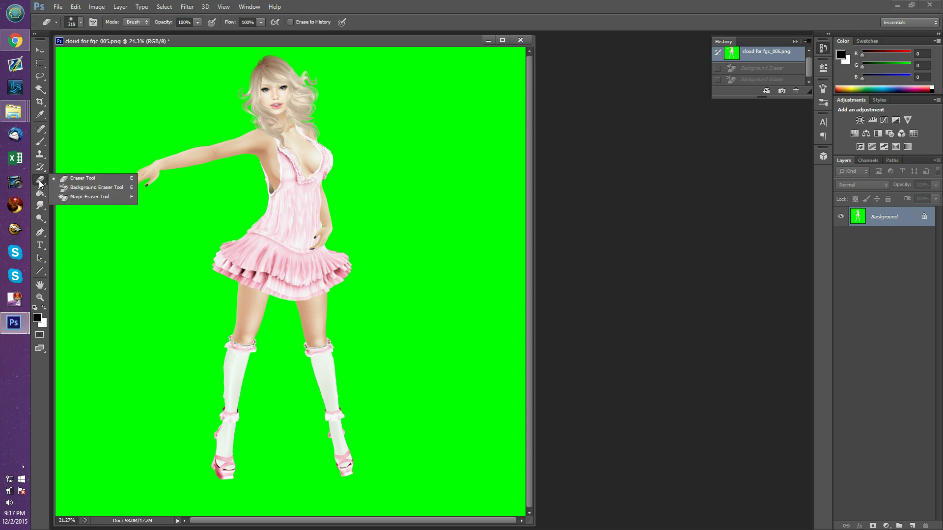
{"action": "left_click", "coordinate": [95, 188]}
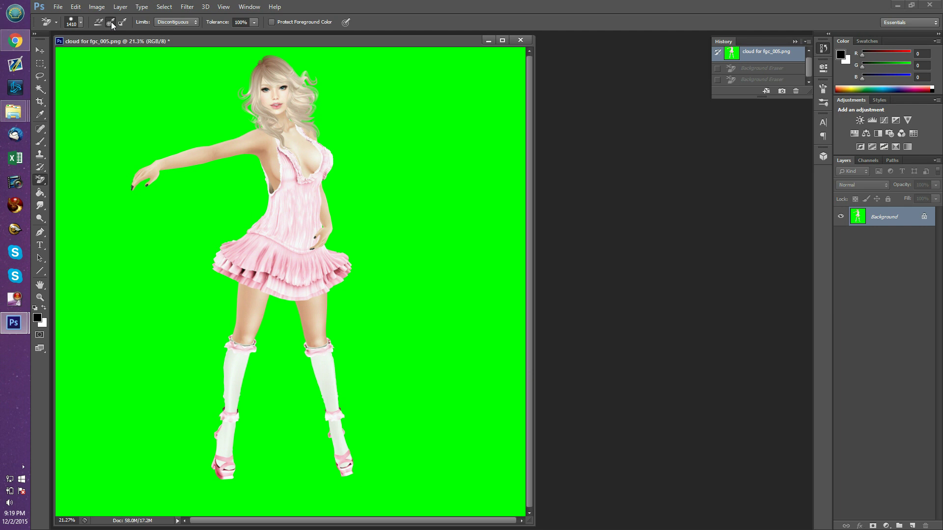
- Set the Background Eraser's Sampling option to Once in the options bar
{"action": "left_click", "coordinate": [111, 22]}
- Erase the green from the top-left corner, across the top strip and the remaining backdrop
{"action": "left_click", "coordinate": [83, 84]}
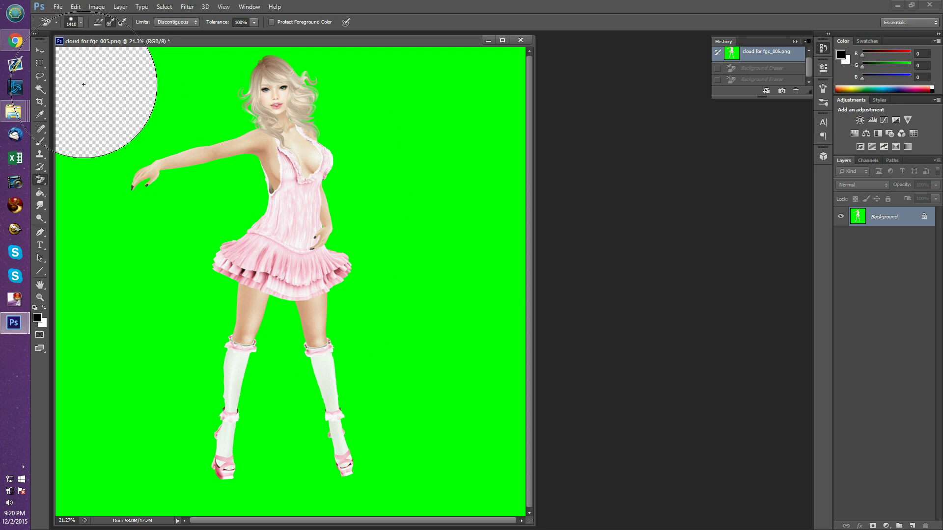
{"action": "mouse_move", "coordinate": [84, 85]}
{"action": "left_mouse_down"}
{"action": "mouse_move", "coordinate": [538, 85]}
{"action": "mouse_move", "coordinate": [524, 452]}
{"action": "mouse_move", "coordinate": [506, 474]}
{"action": "mouse_move", "coordinate": [227, 507]}
{"action": "mouse_move", "coordinate": [73, 489]}
{"action": "mouse_move", "coordinate": [74, 154]}
{"action": "mouse_move", "coordinate": [236, 158]}
{"action": "mouse_move", "coordinate": [477, 131]}
{"action": "mouse_move", "coordinate": [482, 442]}
{"action": "mouse_move", "coordinate": [356, 417]}
{"action": "mouse_move", "coordinate": [158, 404]}
{"action": "mouse_move", "coordinate": [137, 223]}
{"action": "mouse_move", "coordinate": [215, 229]}
{"action": "mouse_move", "coordinate": [423, 200]}
{"action": "mouse_move", "coordinate": [427, 273]}
{"action": "mouse_move", "coordinate": [415, 320]}
{"action": "mouse_move", "coordinate": [200, 337]}
{"action": "mouse_move", "coordinate": [189, 257]}
{"action": "mouse_move", "coordinate": [209, 78]}
{"action": "mouse_move", "coordinate": [225, 152]}
{"action": "left_mouse_up"}
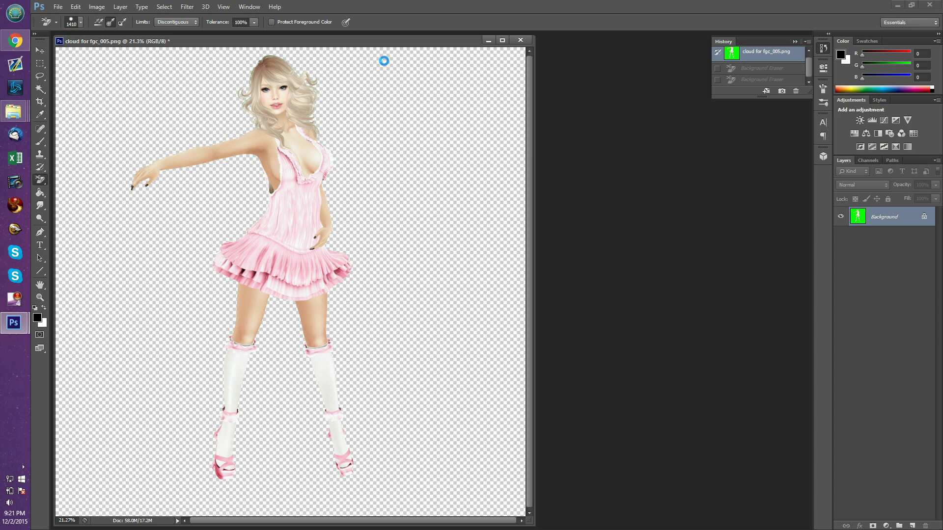
{"action": "left_click", "coordinate": [384, 61]}
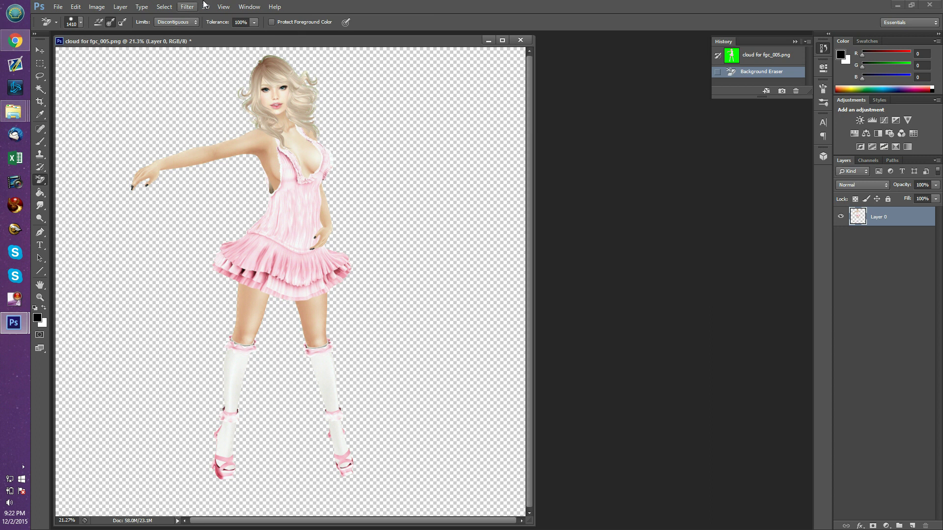
- Zoom to 100% and scroll up to inspect the hair edges, then select the Move tool
{"action": "left_click", "coordinate": [224, 7]}
{"action": "left_click", "coordinate": [247, 106]}
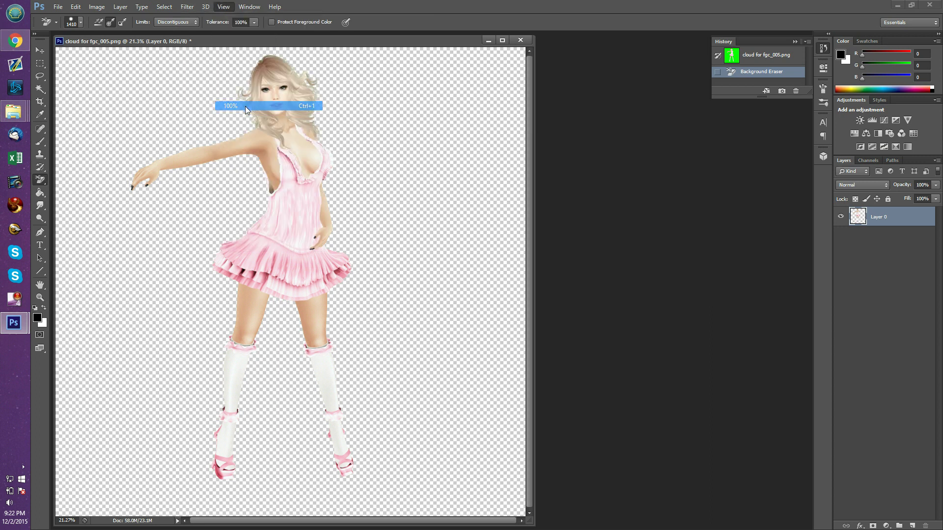
{"action": "scroll", "coordinate": [280, 225], "scroll_direction": "up", "scroll_amount": 10}
{"action": "scroll", "coordinate": [279, 212], "scroll_direction": "up", "scroll_amount": 10}
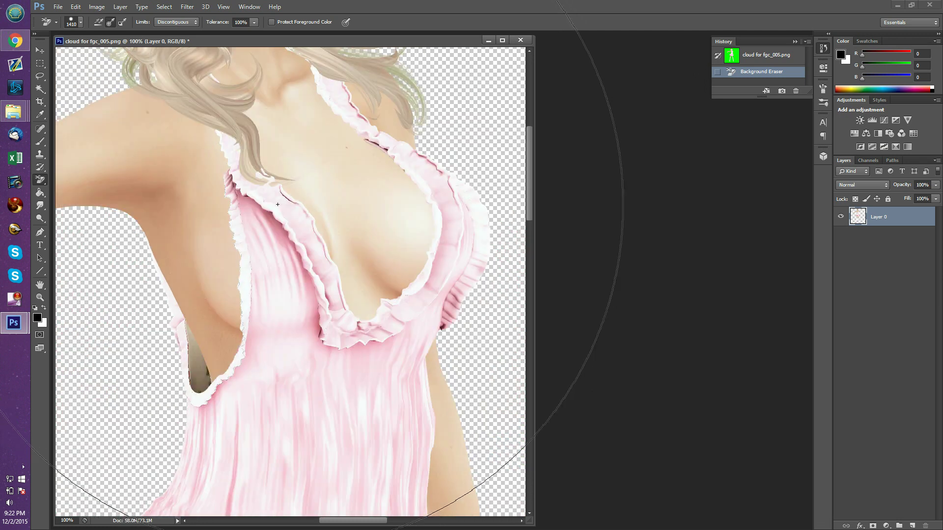
{"action": "scroll", "coordinate": [266, 187], "scroll_direction": "up", "scroll_amount": 7}
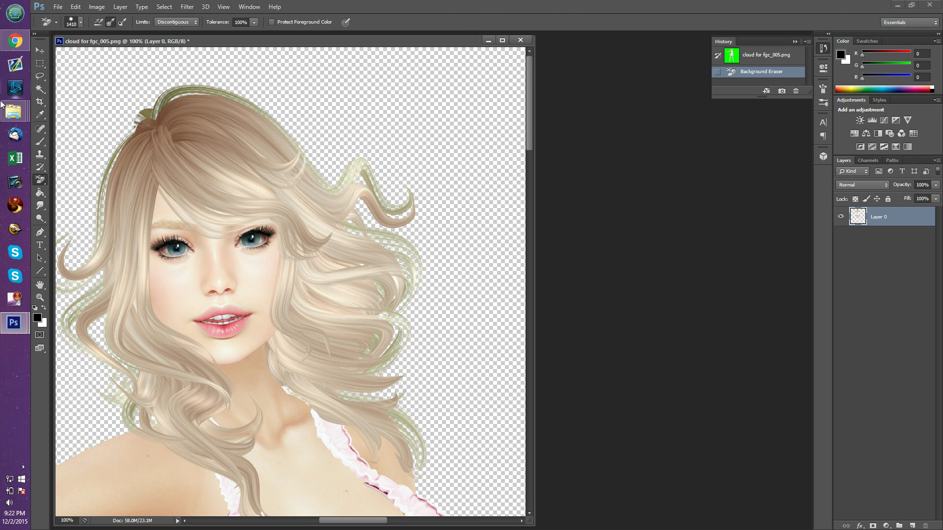
{"action": "left_click", "coordinate": [40, 50]}
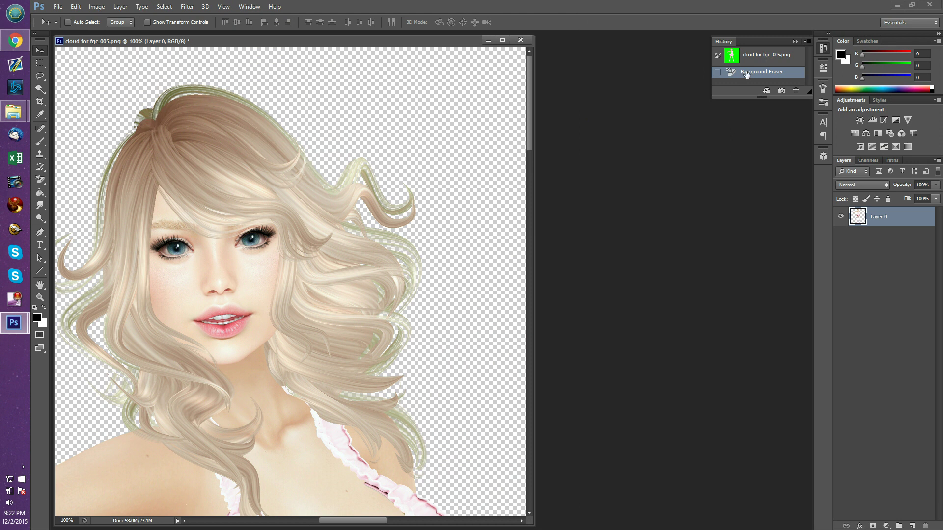
- Revert to the original snapshot and sweep the Background Eraser over most of the green
{"action": "left_click", "coordinate": [758, 59]}
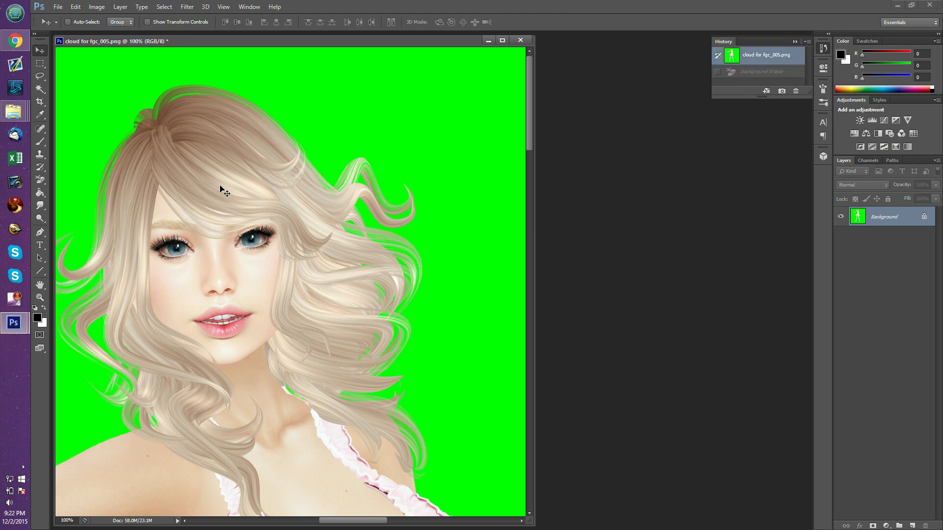
{"action": "left_click", "coordinate": [40, 179]}
{"action": "left_click", "coordinate": [255, 23]}
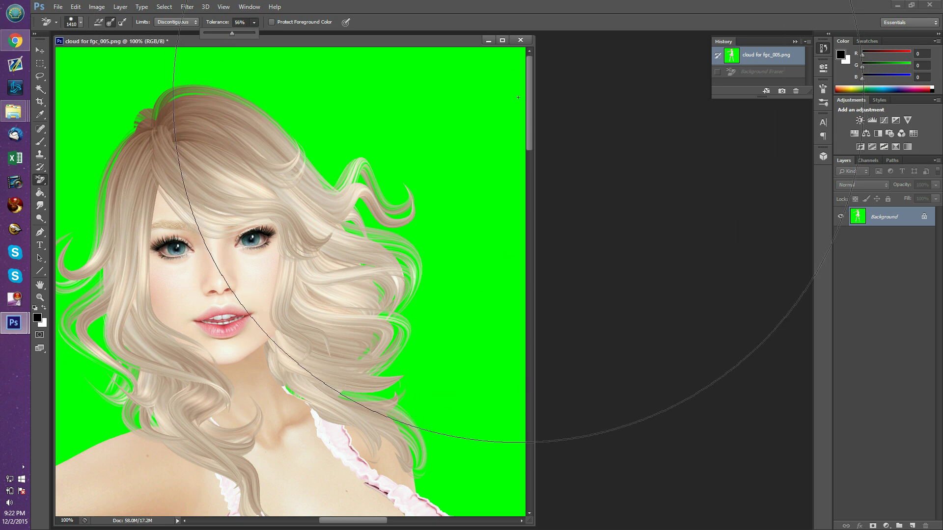
{"action": "mouse_move", "coordinate": [518, 98]}
{"action": "left_mouse_down"}
{"action": "mouse_move", "coordinate": [268, 118]}
{"action": "mouse_move", "coordinate": [172, 201]}
{"action": "mouse_move", "coordinate": [216, 231]}
{"action": "mouse_move", "coordinate": [423, 263]}
{"action": "mouse_move", "coordinate": [810, 391]}
{"action": "left_mouse_up"}
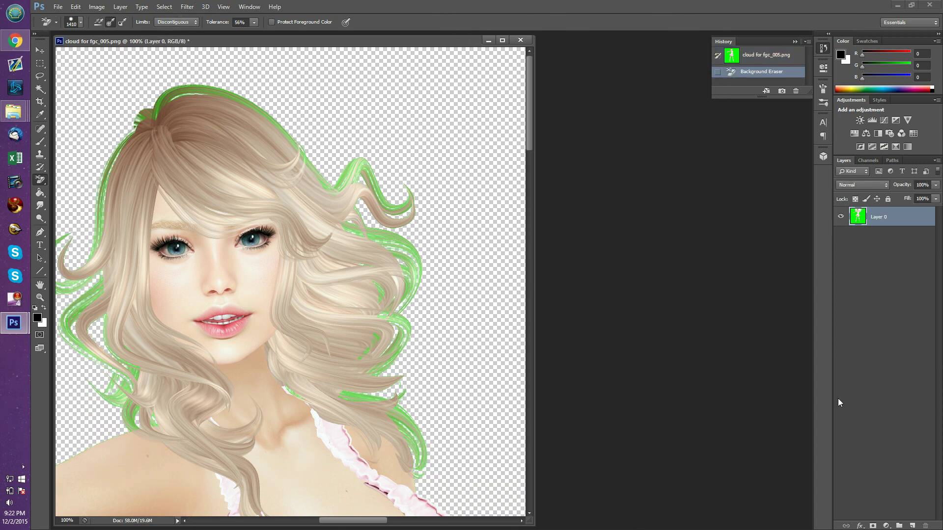
- Revert again, raise Tolerance to 100%, and erase the green backdrop
{"action": "left_click", "coordinate": [778, 56]}
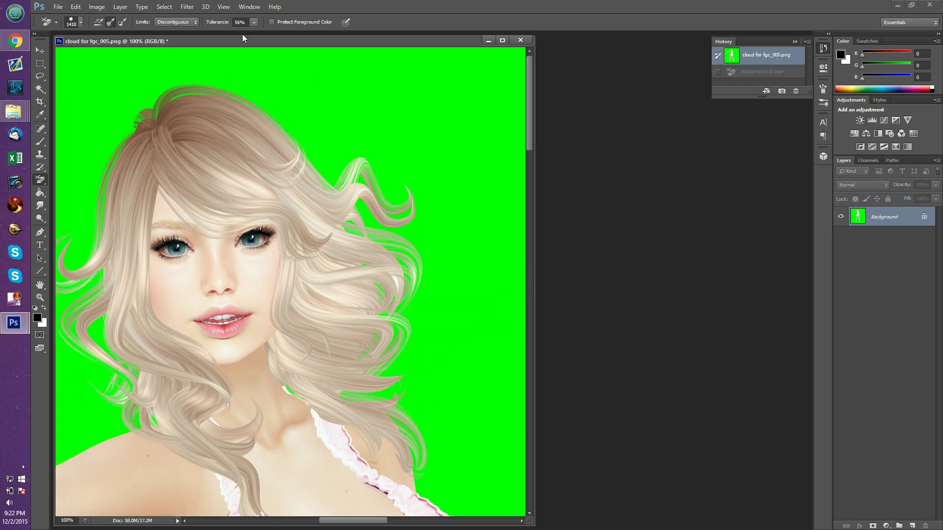
{"action": "left_click_drag", "start_coordinate": [256, 33], "coordinate": [327, 35]}
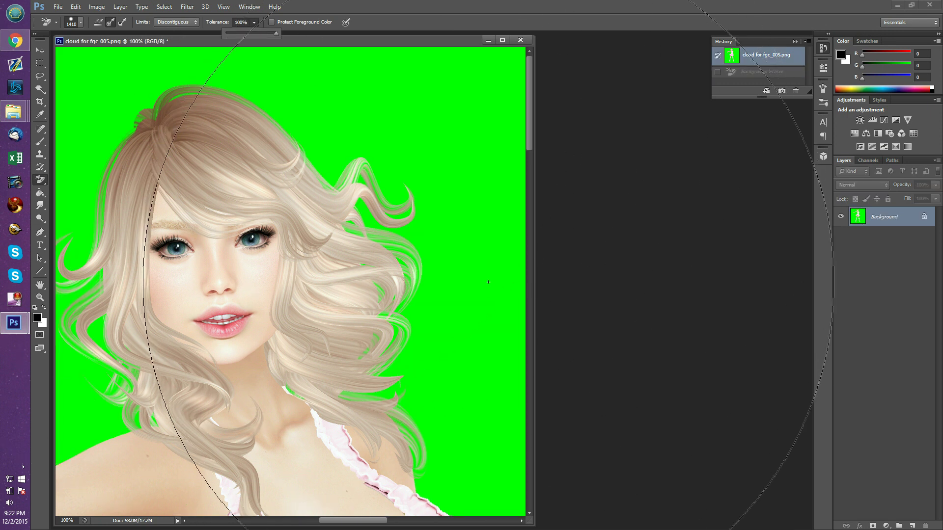
{"action": "mouse_move", "coordinate": [521, 304]}
{"action": "left_mouse_down"}
{"action": "mouse_move", "coordinate": [471, 284]}
{"action": "mouse_move", "coordinate": [60, 231]}
{"action": "mouse_move", "coordinate": [50, 253]}
{"action": "mouse_move", "coordinate": [411, 274]}
{"action": "mouse_move", "coordinate": [475, 214]}
{"action": "mouse_move", "coordinate": [376, 246]}
{"action": "mouse_move", "coordinate": [393, 275]}
{"action": "mouse_move", "coordinate": [464, 236]}
{"action": "mouse_move", "coordinate": [438, 267]}
{"action": "mouse_move", "coordinate": [449, 265]}
{"action": "left_mouse_up"}
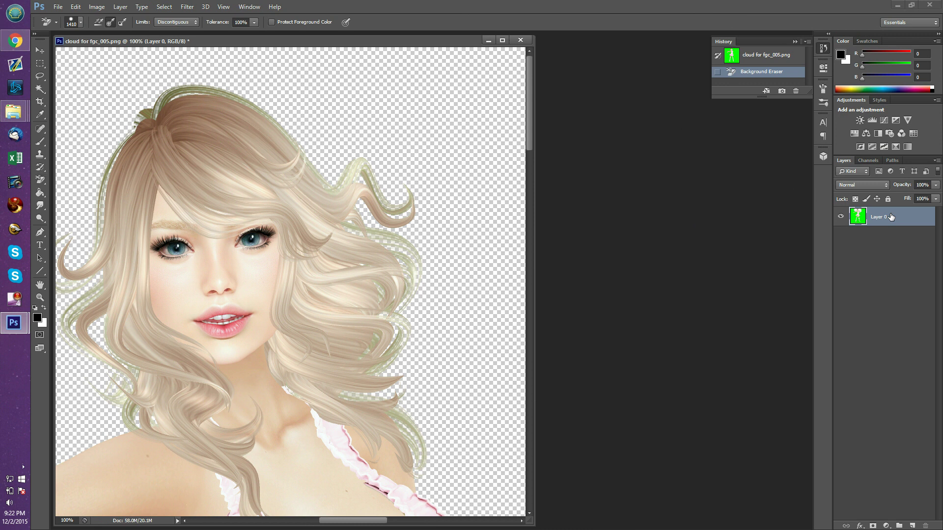
- Open Hue/Saturation with Ctrl+U and try the colour range list, cancelling both times unchanged
{"action": "key", "text": "ctrl+u"}
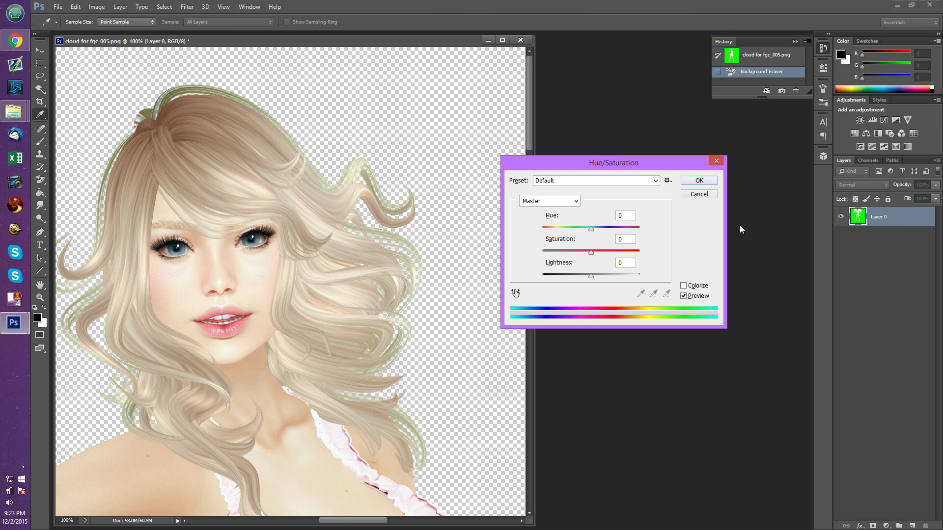
{"action": "left_click", "coordinate": [549, 201]}
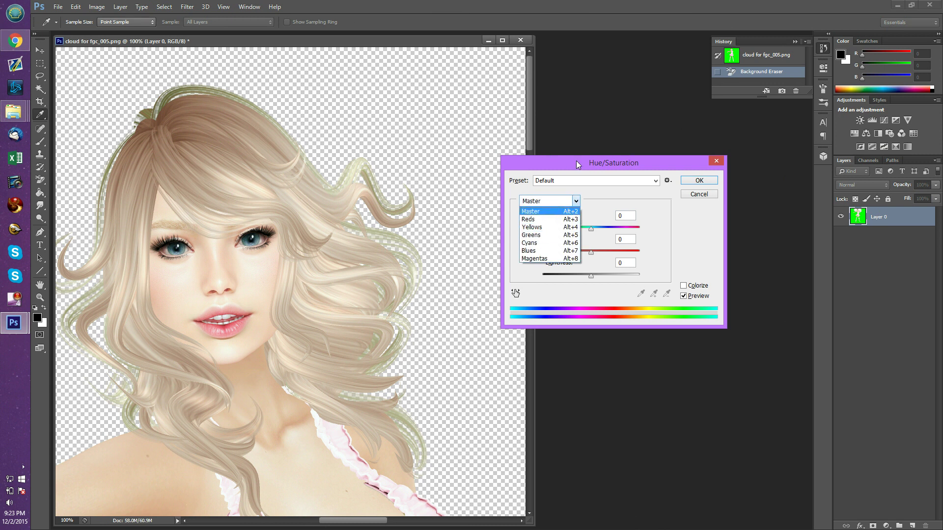
{"action": "left_click", "coordinate": [692, 196]}
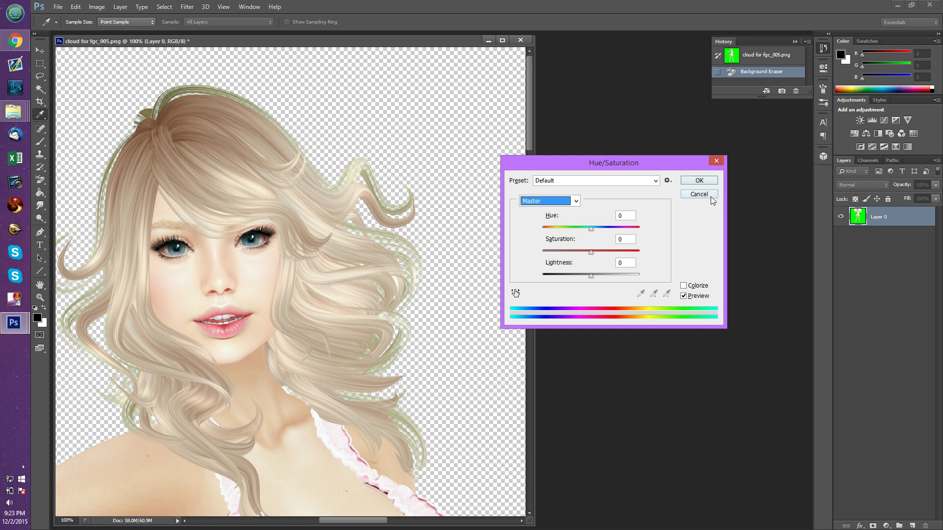
{"action": "left_click", "coordinate": [709, 196]}
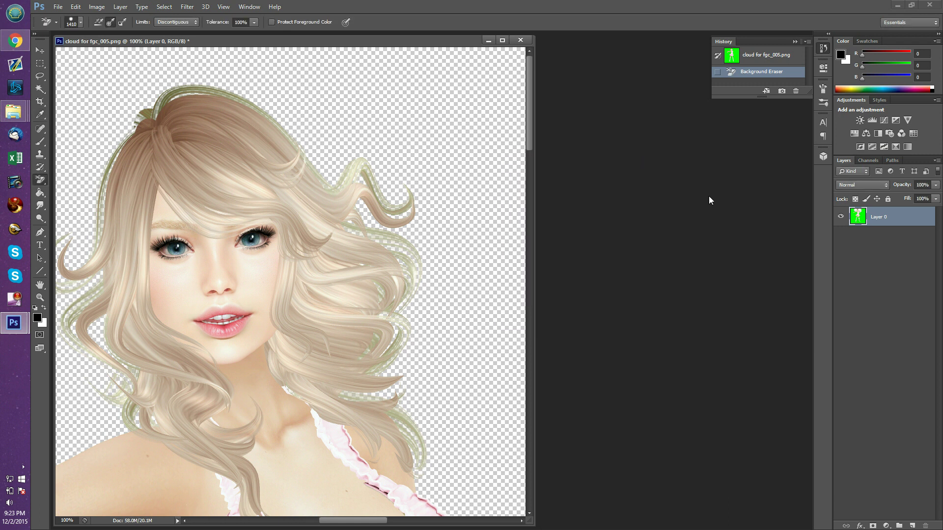
{"action": "key", "text": "ctrl+u"}
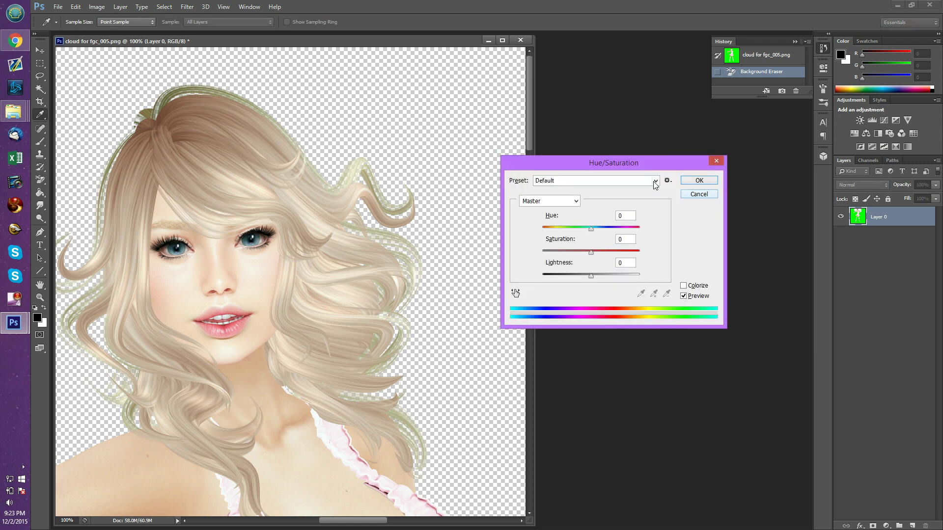
{"action": "left_click", "coordinate": [559, 202]}
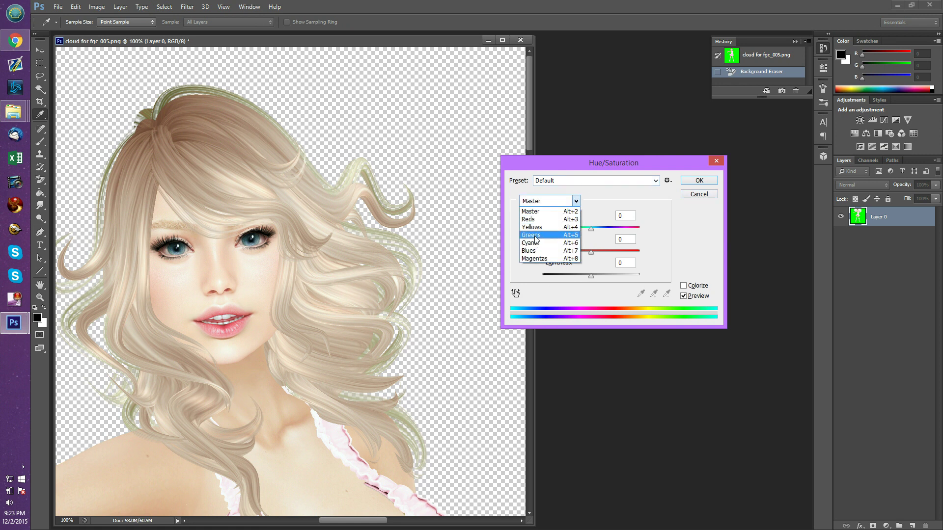
{"action": "left_click", "coordinate": [535, 239]}
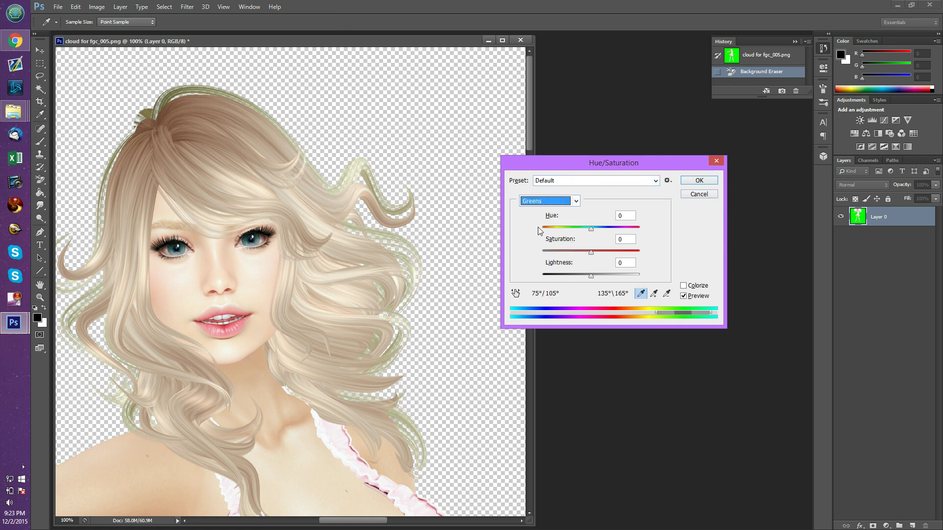
{"action": "left_click", "coordinate": [699, 195]}
- Open Hue/Saturation from the Image menu, fully desaturate the Greens range, and close the dialog
{"action": "left_click", "coordinate": [120, 7]}
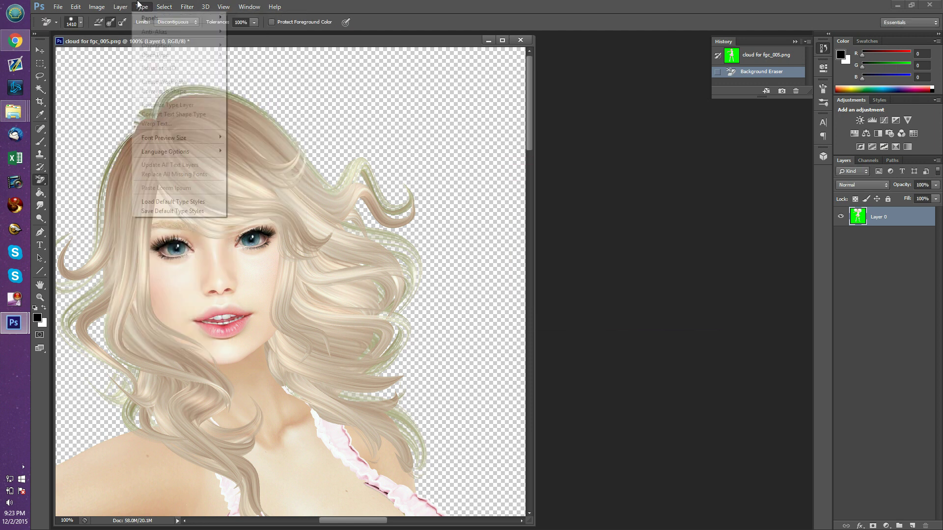
{"action": "mouse_move", "coordinate": [93, 4]}
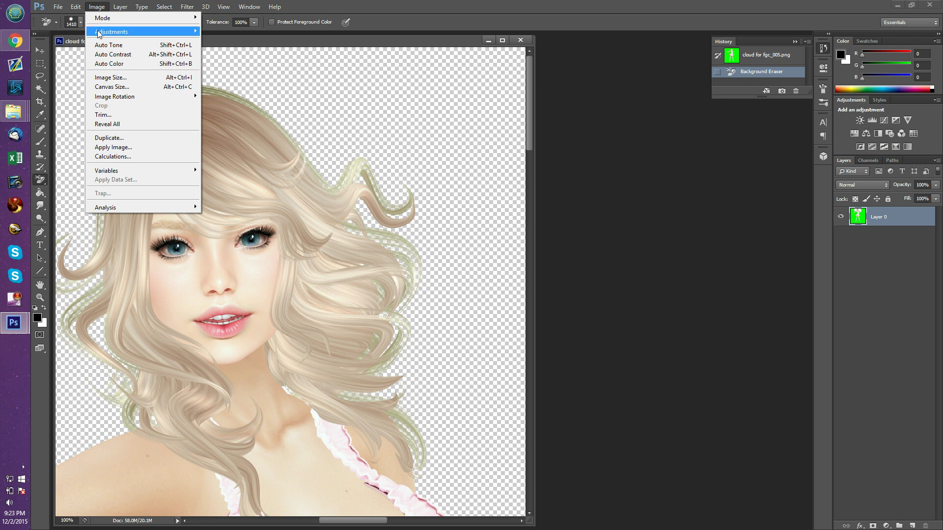
{"action": "mouse_move", "coordinate": [105, 32]}
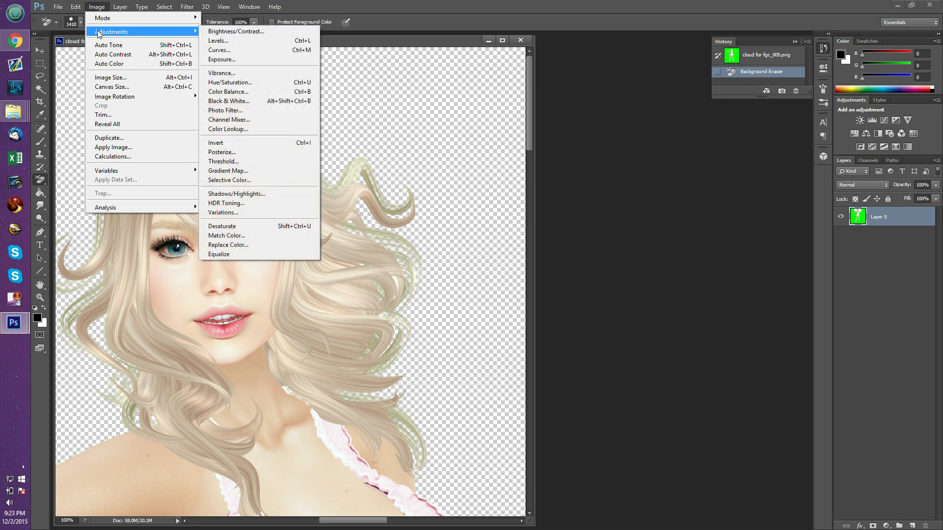
{"action": "left_click", "coordinate": [229, 84]}
{"action": "left_click", "coordinate": [576, 201]}
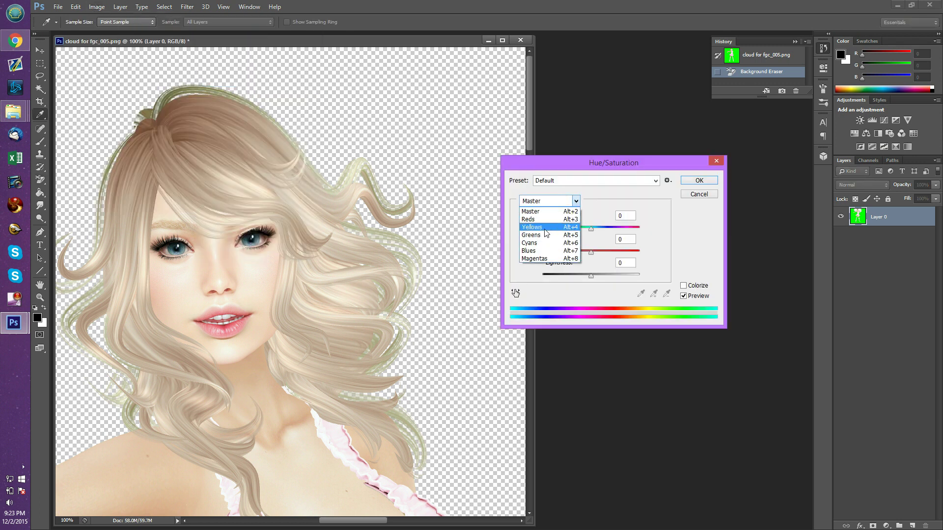
{"action": "left_click", "coordinate": [544, 236]}
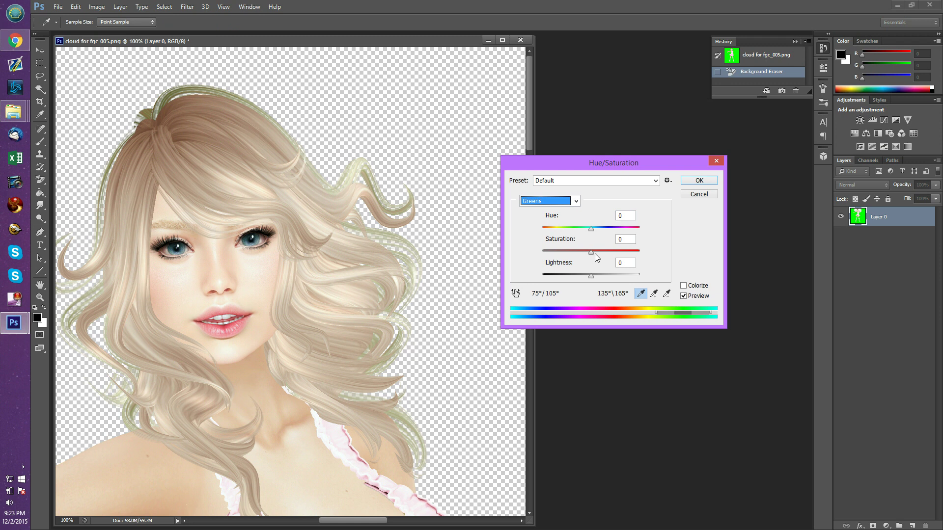
{"action": "left_click_drag", "start_coordinate": [591, 252], "coordinate": [420, 251]}
{"action": "left_click", "coordinate": [699, 180]}
- Select the Move tool, reopen Hue/Saturation with Ctrl+U and show the colour range list
{"action": "left_click", "coordinate": [40, 50]}
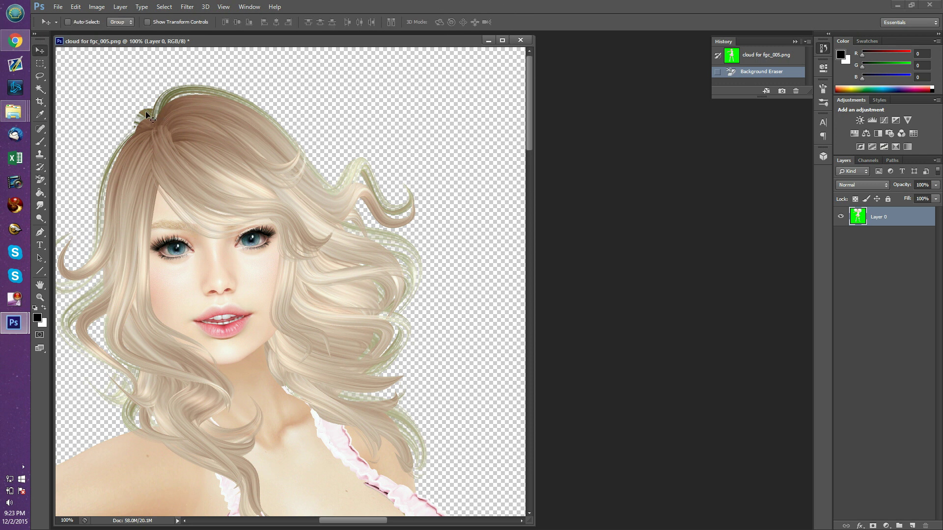
{"action": "key", "text": "ctrl+u"}
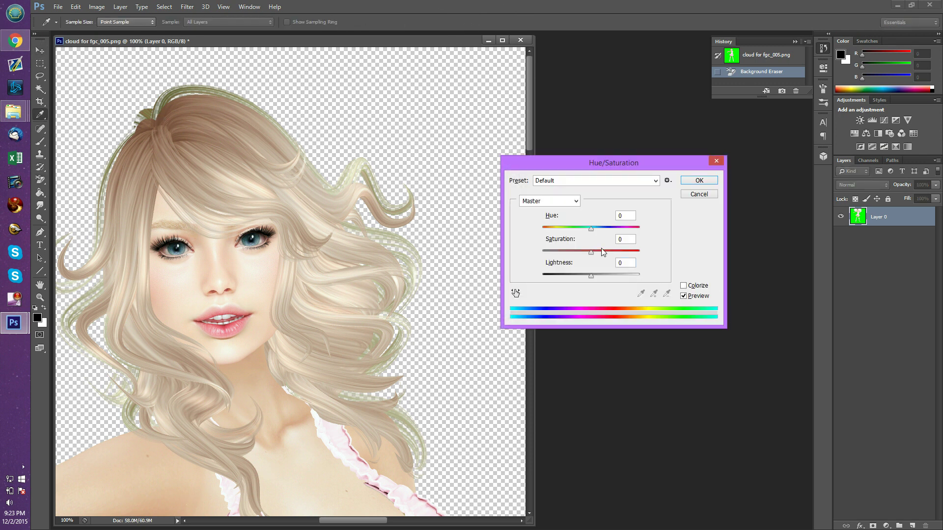
{"action": "left_click", "coordinate": [554, 202]}
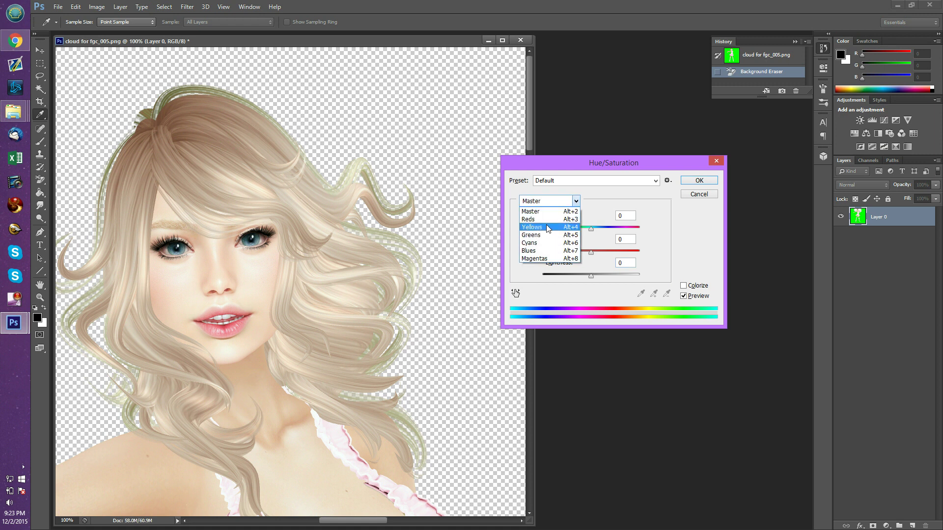
- Target Yellows and set Saturation to -18 and Hue to -30 to tint the blonde hair
{"action": "left_click", "coordinate": [547, 226]}
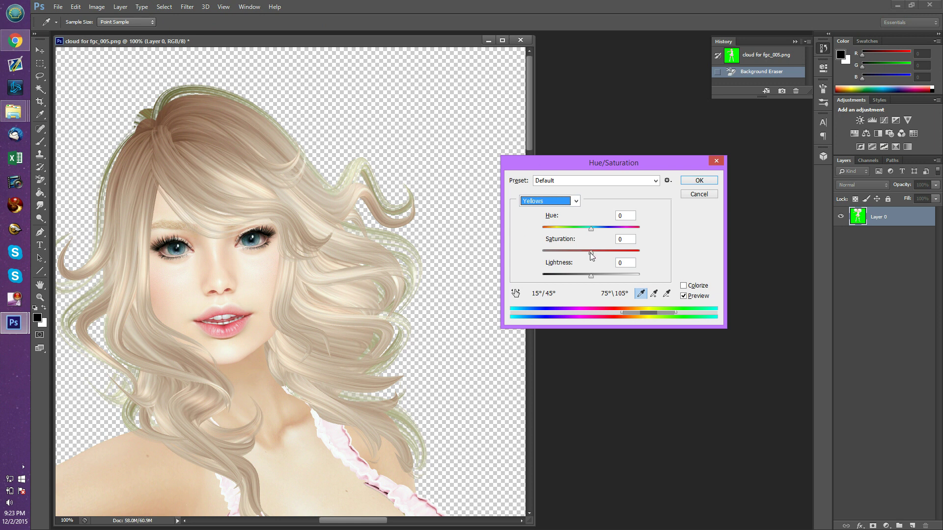
{"action": "left_click_drag", "start_coordinate": [591, 254], "coordinate": [493, 253]}
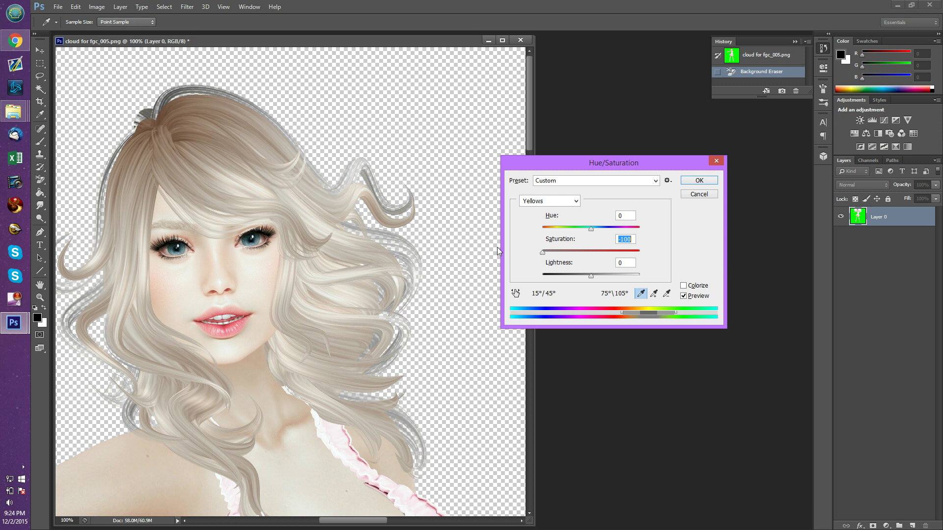
{"action": "left_click_drag", "start_coordinate": [526, 247], "coordinate": [575, 248]}
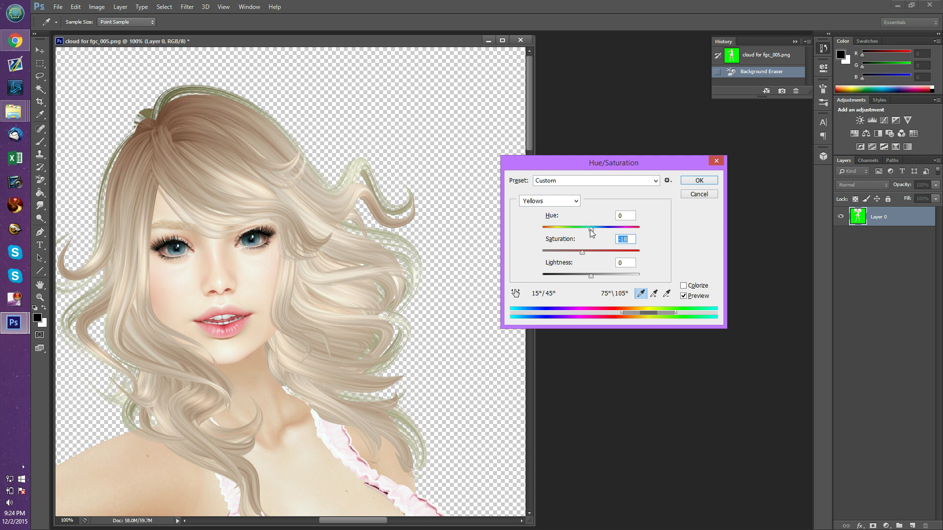
{"action": "mouse_move", "coordinate": [590, 228]}
{"action": "left_mouse_down"}
{"action": "mouse_move", "coordinate": [626, 234]}
{"action": "mouse_move", "coordinate": [578, 234]}
{"action": "left_mouse_up"}
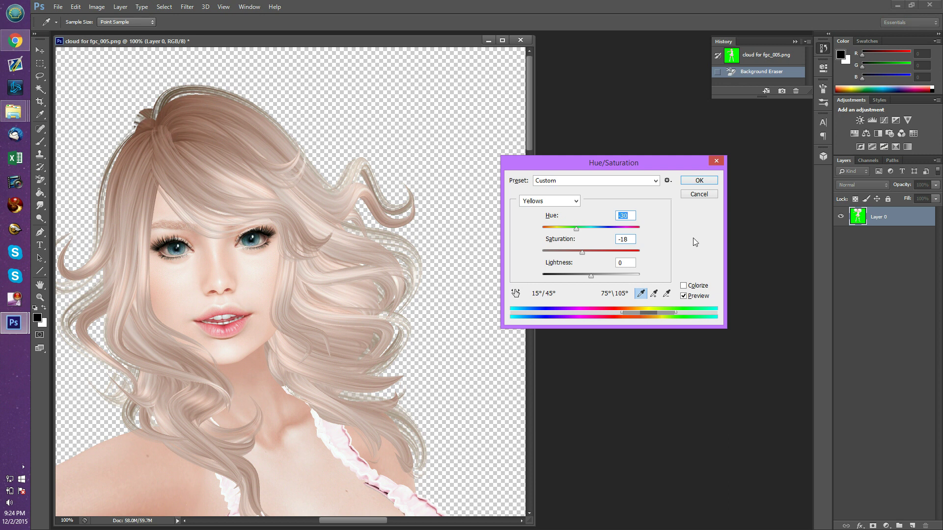
- Confirm the Yellows Hue/Saturation change with OK and scroll the canvas to check the hair
{"action": "left_click", "coordinate": [699, 180]}
{"action": "scroll", "coordinate": [330, 245], "scroll_direction": "down", "scroll_amount": 2}
{"action": "scroll", "coordinate": [330, 246], "scroll_direction": "down", "scroll_amount": 3}
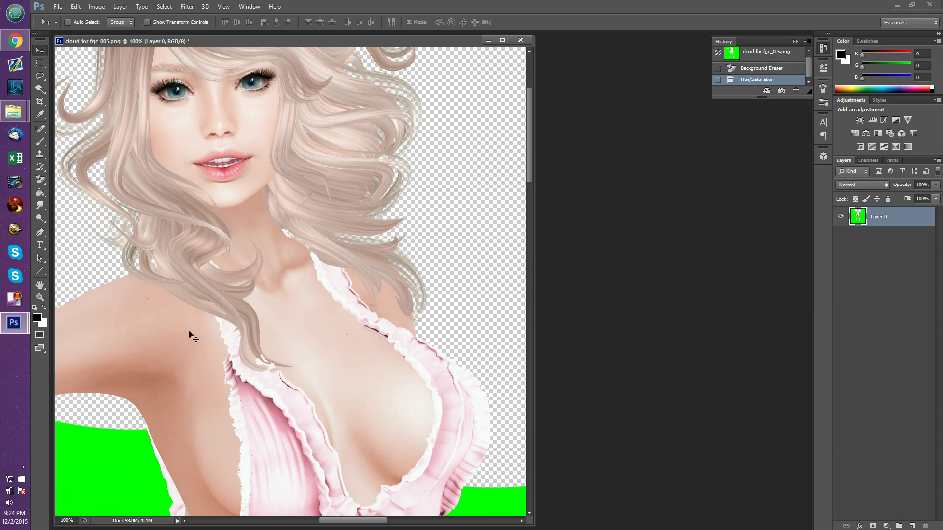
{"action": "scroll", "coordinate": [280, 312], "scroll_direction": "up", "scroll_amount": 3}
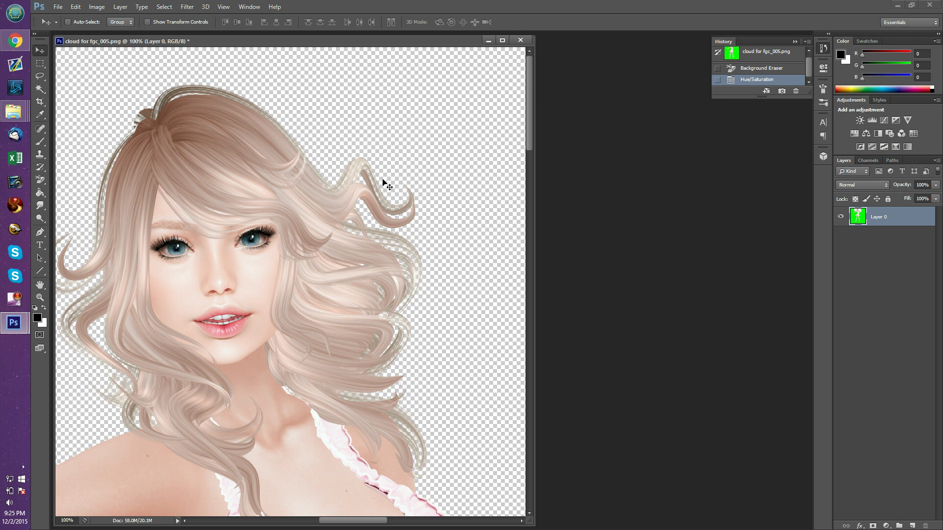
- Revert to the original green-screen snapshot and fit the image on screen
{"action": "left_click", "coordinate": [765, 57]}
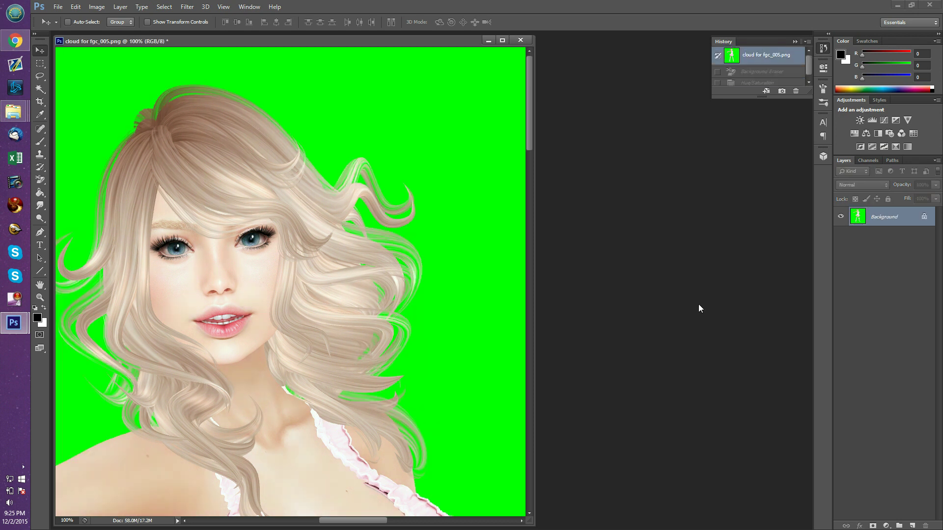
{"action": "left_click", "coordinate": [224, 7]}
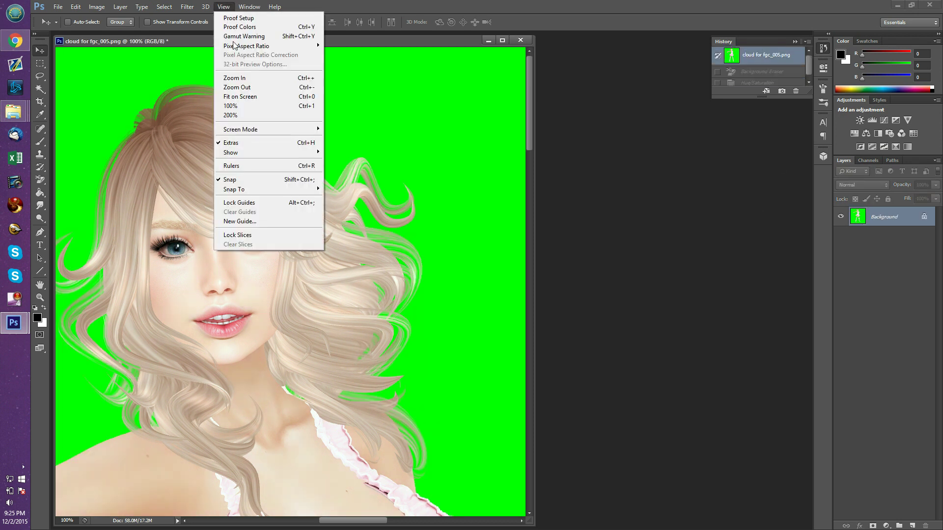
{"action": "left_click", "coordinate": [260, 106]}
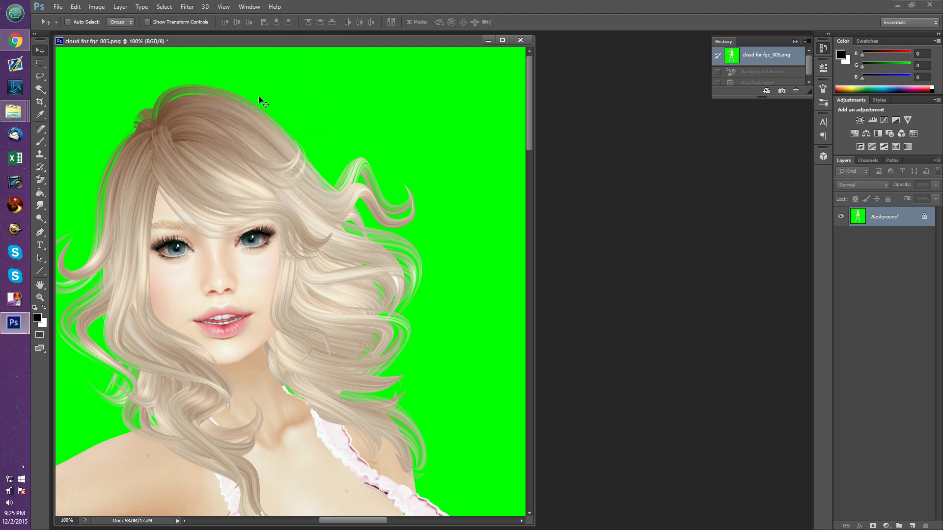
{"action": "left_click", "coordinate": [241, 5]}
{"action": "mouse_move", "coordinate": [223, 6]}
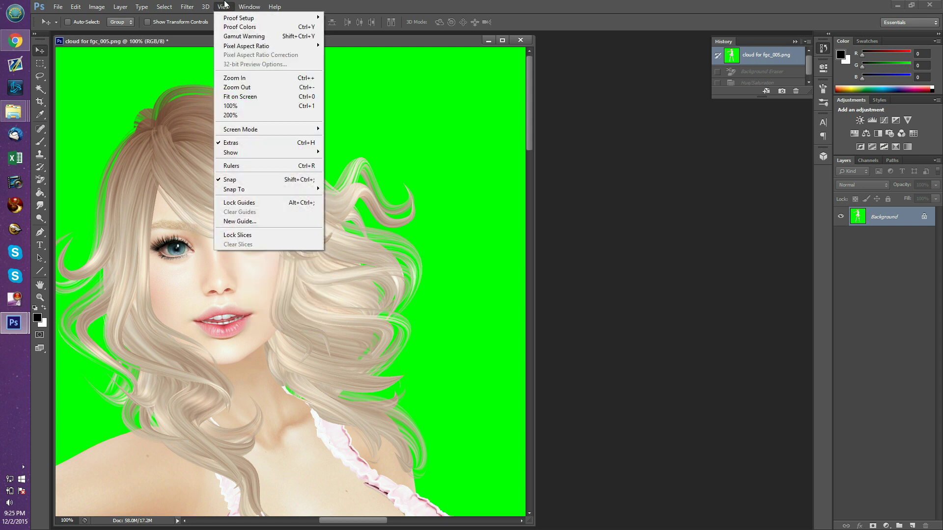
{"action": "left_click", "coordinate": [247, 97]}
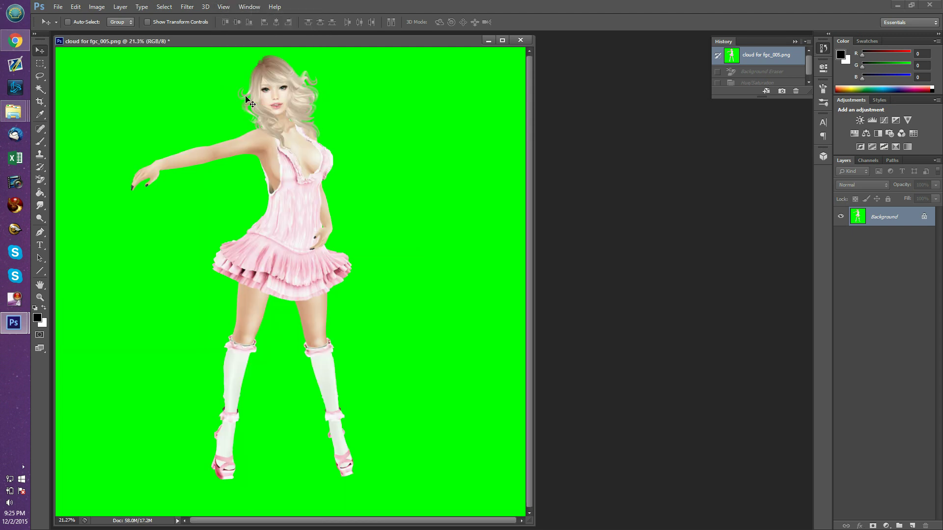
- Select the Background Eraser and erase all the green around the full-body avatar
{"action": "left_click", "coordinate": [41, 181]}
{"action": "left_click", "coordinate": [41, 180]}
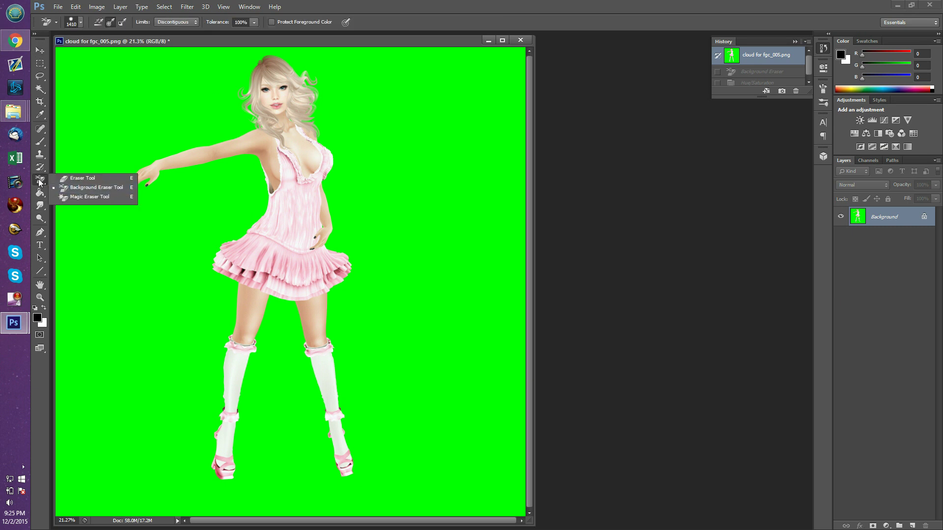
{"action": "left_click", "coordinate": [98, 73]}
{"action": "mouse_move", "coordinate": [99, 73]}
{"action": "left_mouse_down"}
{"action": "mouse_move", "coordinate": [573, 32]}
{"action": "mouse_move", "coordinate": [554, 529]}
{"action": "mouse_move", "coordinate": [528, 518]}
{"action": "mouse_move", "coordinate": [44, 486]}
{"action": "mouse_move", "coordinate": [64, 119]}
{"action": "mouse_move", "coordinate": [111, 78]}
{"action": "mouse_move", "coordinate": [138, 301]}
{"action": "mouse_move", "coordinate": [169, 446]}
{"action": "mouse_move", "coordinate": [343, 417]}
{"action": "mouse_move", "coordinate": [524, 405]}
{"action": "mouse_move", "coordinate": [522, 349]}
{"action": "mouse_move", "coordinate": [474, 109]}
{"action": "mouse_move", "coordinate": [250, 135]}
{"action": "mouse_move", "coordinate": [194, 156]}
{"action": "mouse_move", "coordinate": [186, 251]}
{"action": "mouse_move", "coordinate": [199, 334]}
{"action": "mouse_move", "coordinate": [383, 332]}
{"action": "mouse_move", "coordinate": [457, 312]}
{"action": "mouse_move", "coordinate": [451, 247]}
{"action": "mouse_move", "coordinate": [434, 208]}
{"action": "mouse_move", "coordinate": [165, 236]}
{"action": "mouse_move", "coordinate": [446, 205]}
{"action": "mouse_move", "coordinate": [458, 195]}
{"action": "mouse_move", "coordinate": [461, 95]}
{"action": "mouse_move", "coordinate": [427, 44]}
{"action": "mouse_move", "coordinate": [69, 40]}
{"action": "mouse_move", "coordinate": [56, 139]}
{"action": "mouse_move", "coordinate": [56, 419]}
{"action": "mouse_move", "coordinate": [84, 519]}
{"action": "mouse_move", "coordinate": [496, 516]}
{"action": "mouse_move", "coordinate": [592, 345]}
{"action": "mouse_move", "coordinate": [611, 110]}
{"action": "mouse_move", "coordinate": [558, 0]}
{"action": "mouse_move", "coordinate": [357, 4]}
{"action": "mouse_move", "coordinate": [52, 33]}
{"action": "mouse_move", "coordinate": [0, 55]}
{"action": "mouse_move", "coordinate": [0, 87]}
{"action": "mouse_move", "coordinate": [14, 112]}
{"action": "left_mouse_up"}
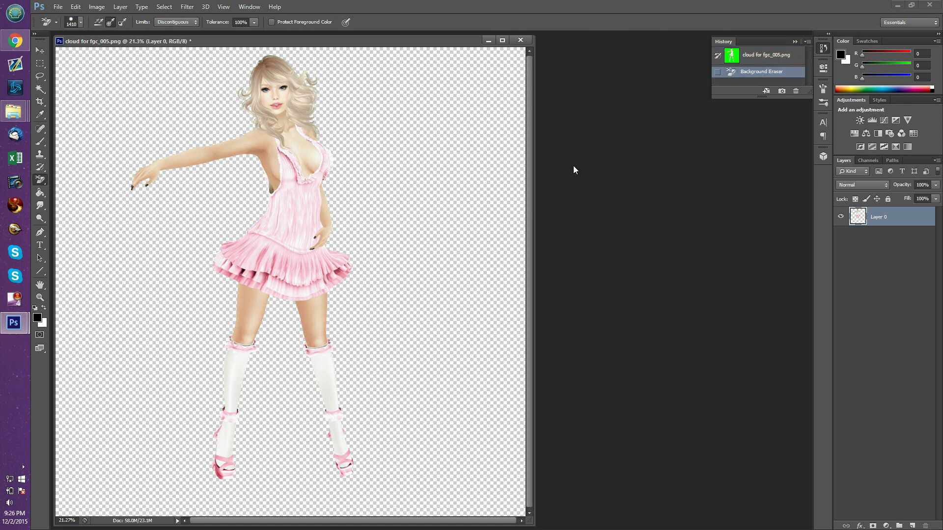